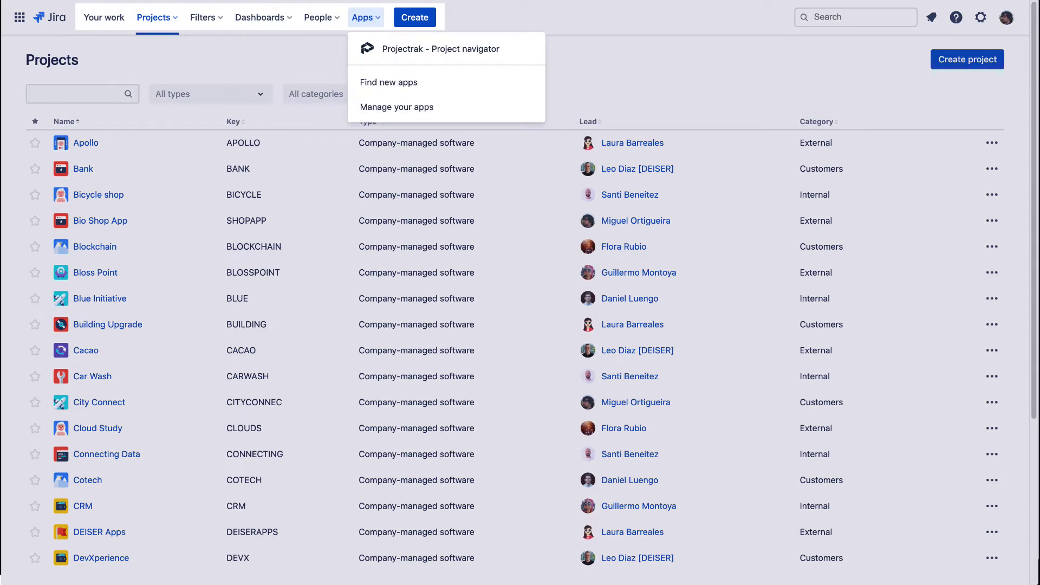
# - Open Projectrak's project navigator from the Apps menu to list all 50 projects
pyautogui.click(511, 49)
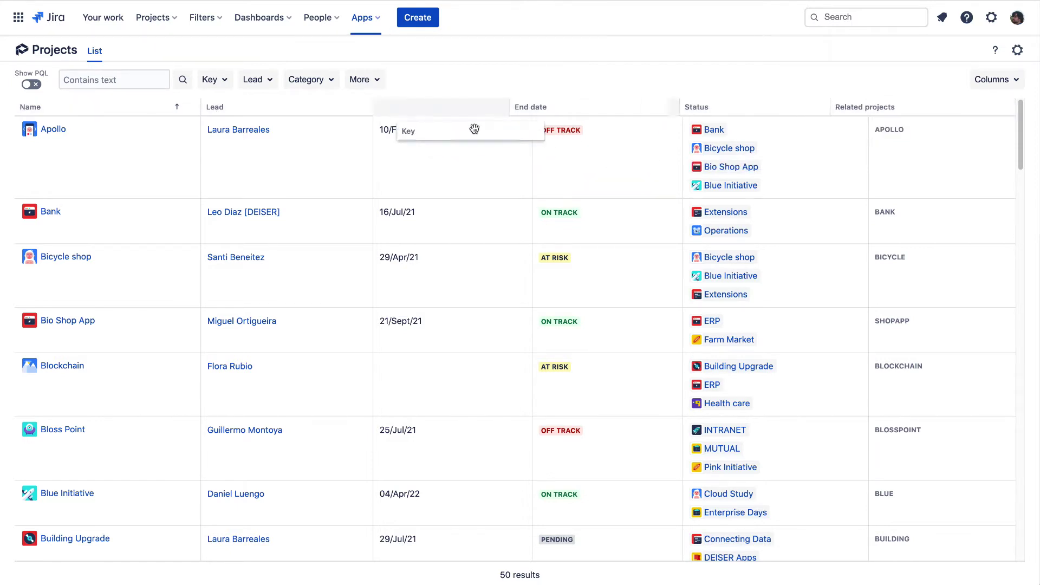
# - Move Key beside Name and Lead to the end, then add Priority and Stakeholders columns
pyautogui.moveTo(948, 107); pyautogui.dragTo(465, 111)
pyautogui.moveTo(250, 107)
pyautogui.mouseDown()
pyautogui.moveTo(892, 129)
pyautogui.moveTo(912, 110)
pyautogui.mouseUp()
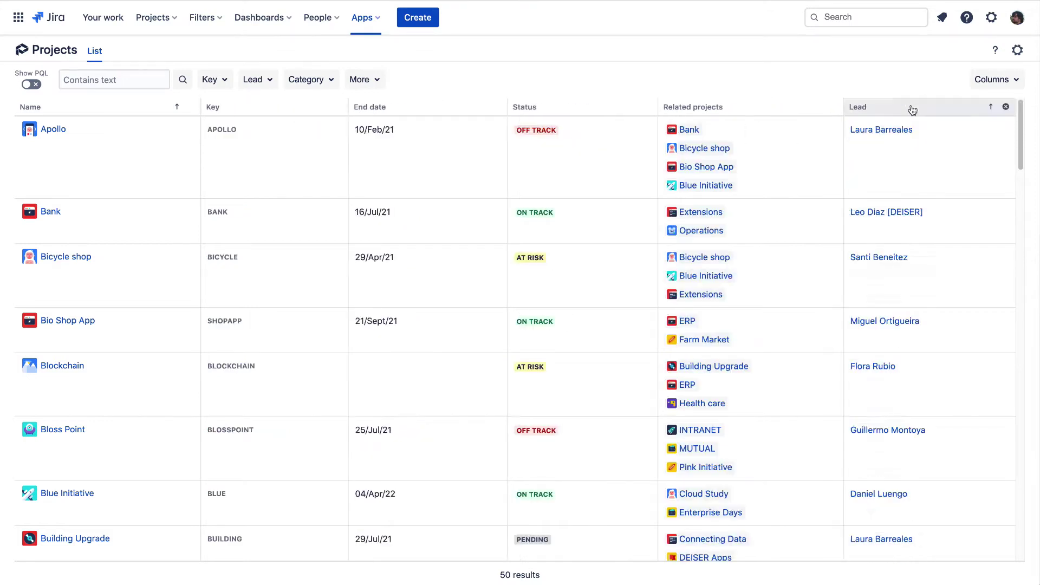
pyautogui.click(1000, 82)
pyautogui.click(894, 254)
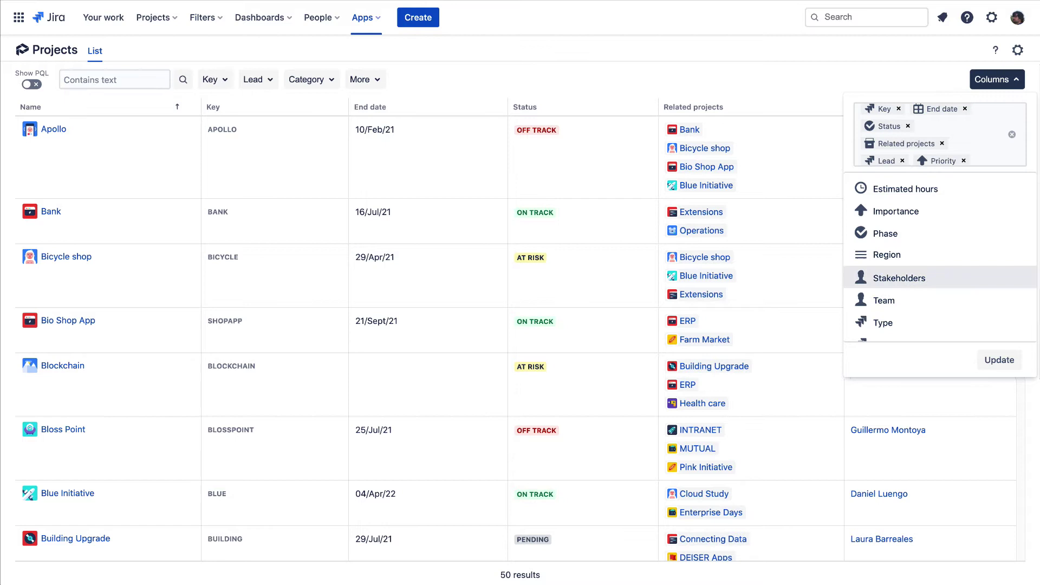
pyautogui.click(899, 278)
pyautogui.click(999, 360)
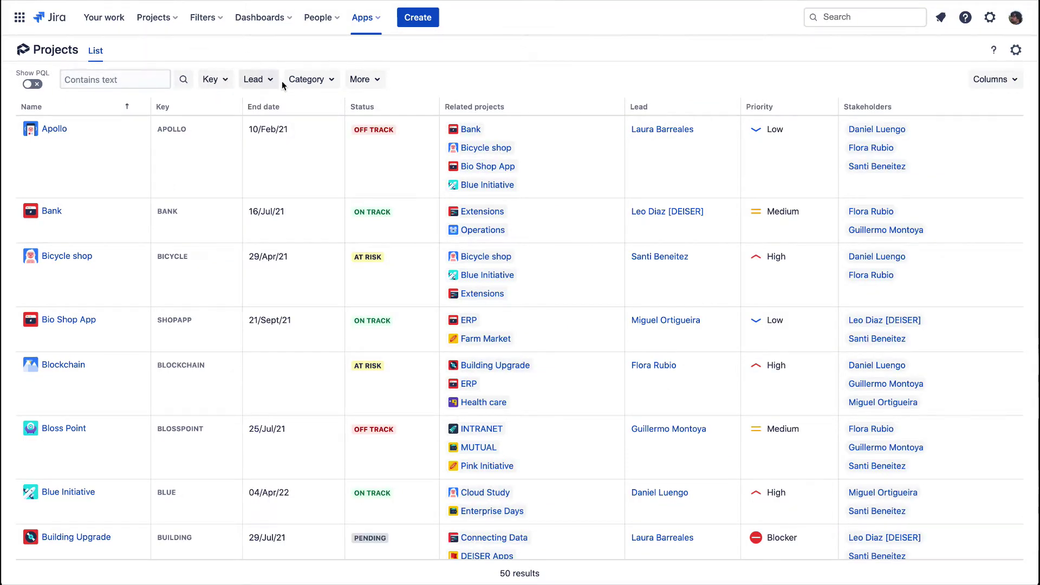
# - Add a Status filter set to ON TRACK to the project list
pyautogui.click(361, 85)
pyautogui.write('Status')
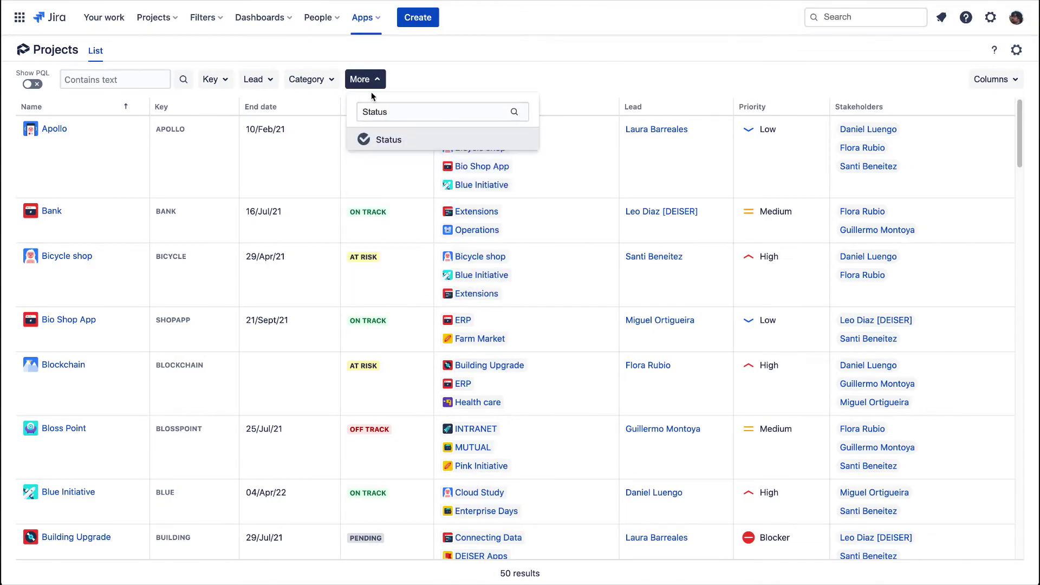
pyautogui.click(381, 140)
pyautogui.click(392, 182)
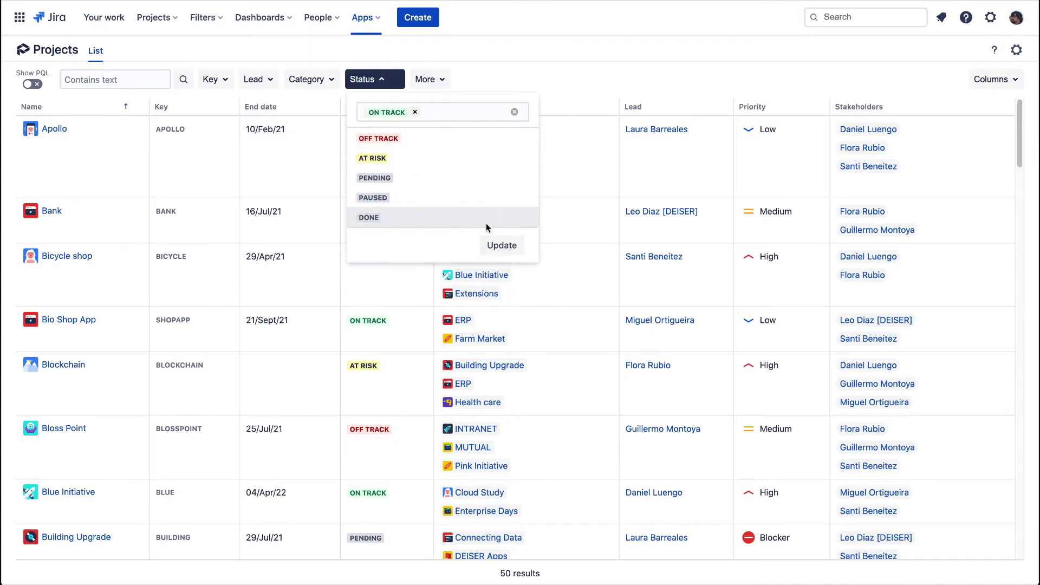
pyautogui.click(500, 244)
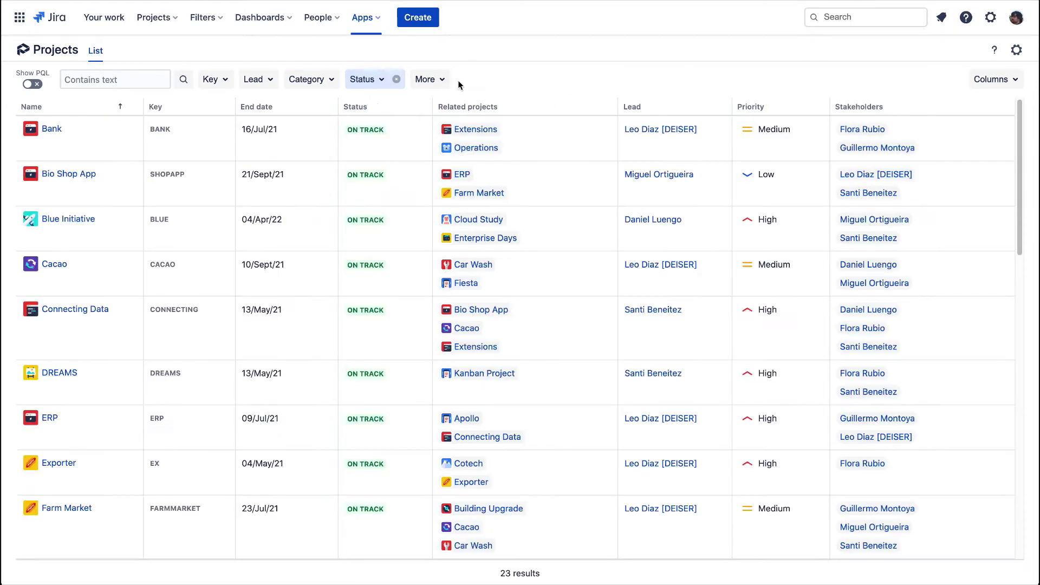
# - Show the filter as a PQL query and change its status to Off track
pyautogui.click(32, 84)
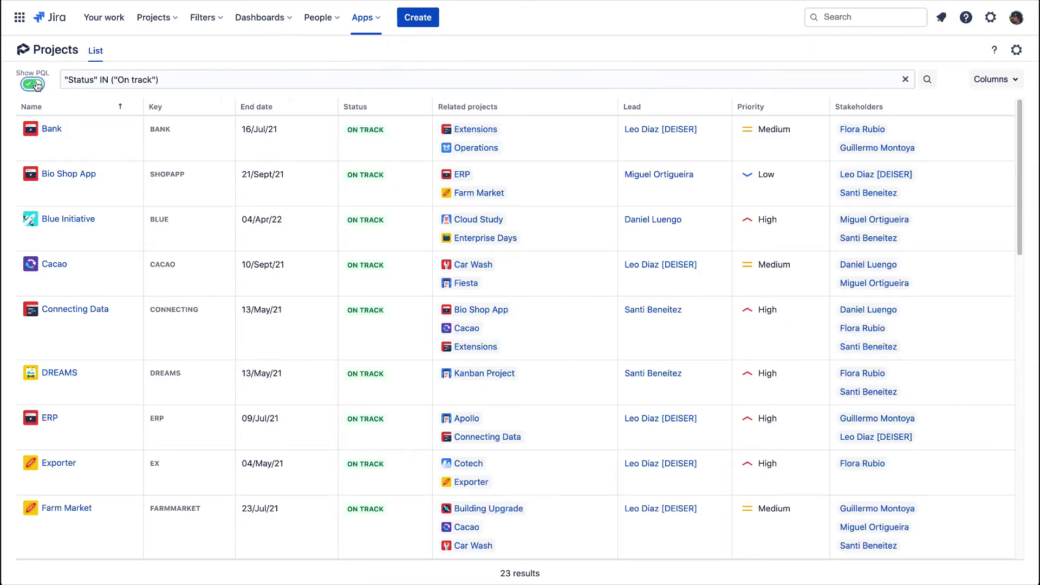
pyautogui.click(149, 78)
pyautogui.write('Off')
pyautogui.press('Return')
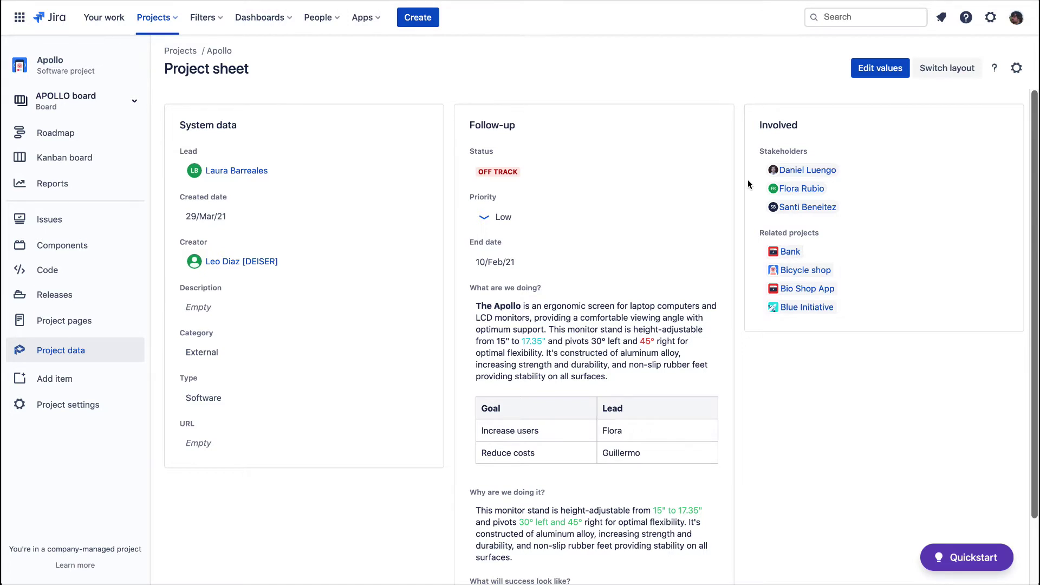
# - Put Apollo's sheet in edit mode and step through Status, Priority and End date
pyautogui.click(891, 75)
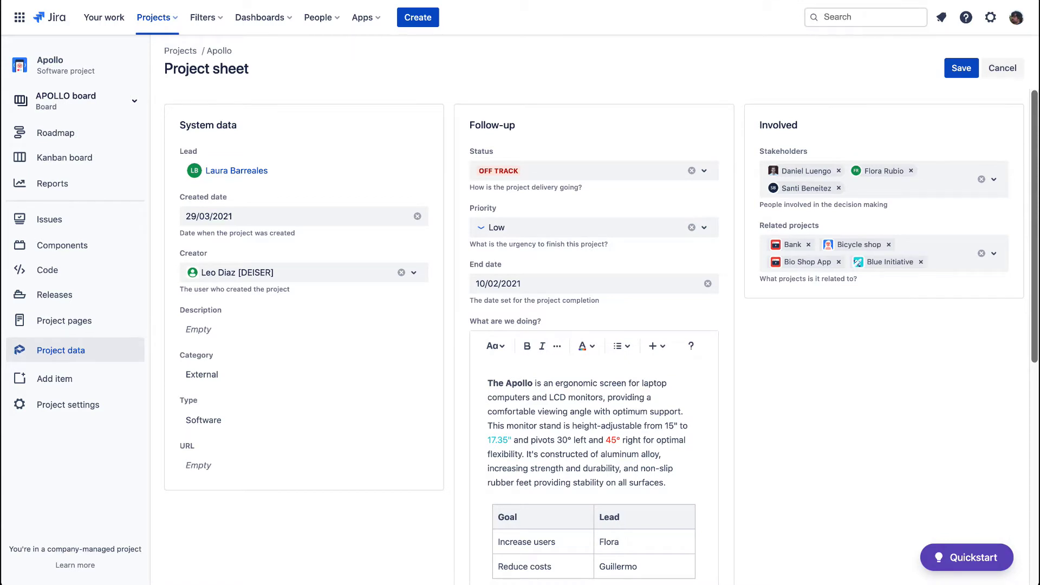
pyautogui.click(569, 172)
pyautogui.press('Tab')
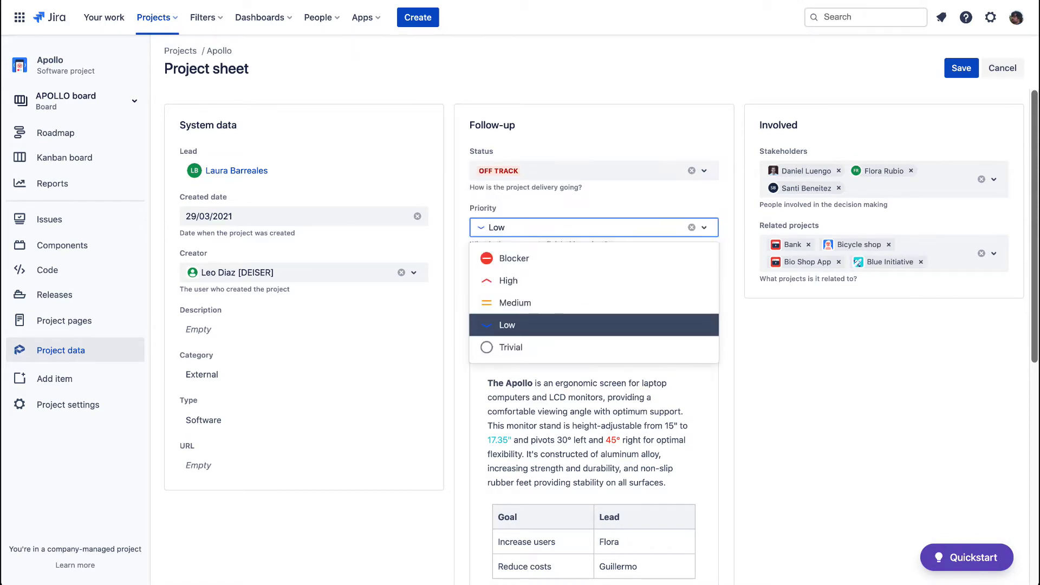
pyautogui.press('Tab')
pyautogui.press('Tab')
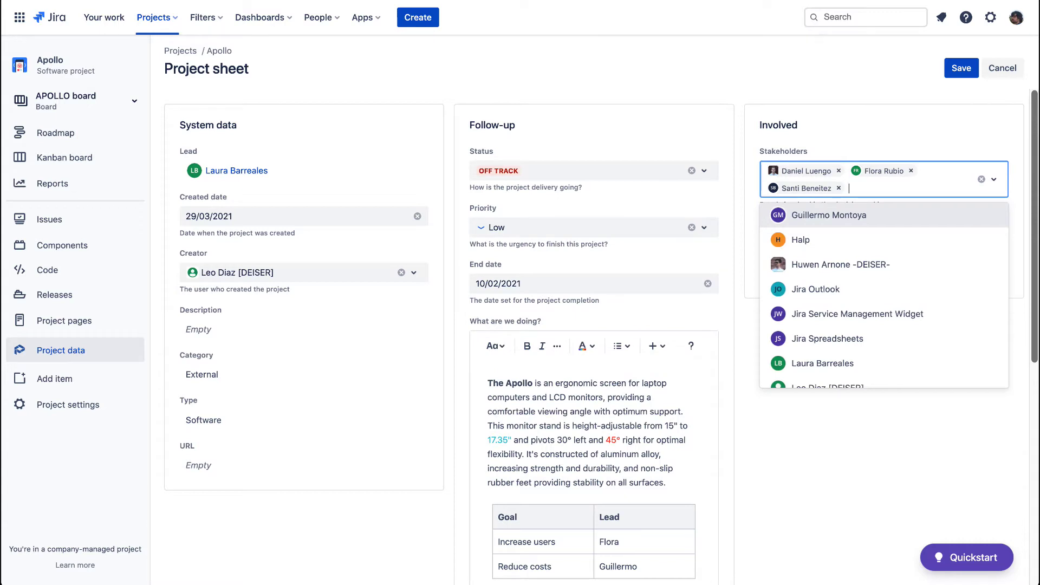
# - Dismiss the stakeholder suggestions and preview the editor's insert and formatting menus
pyautogui.click(1036, 179)
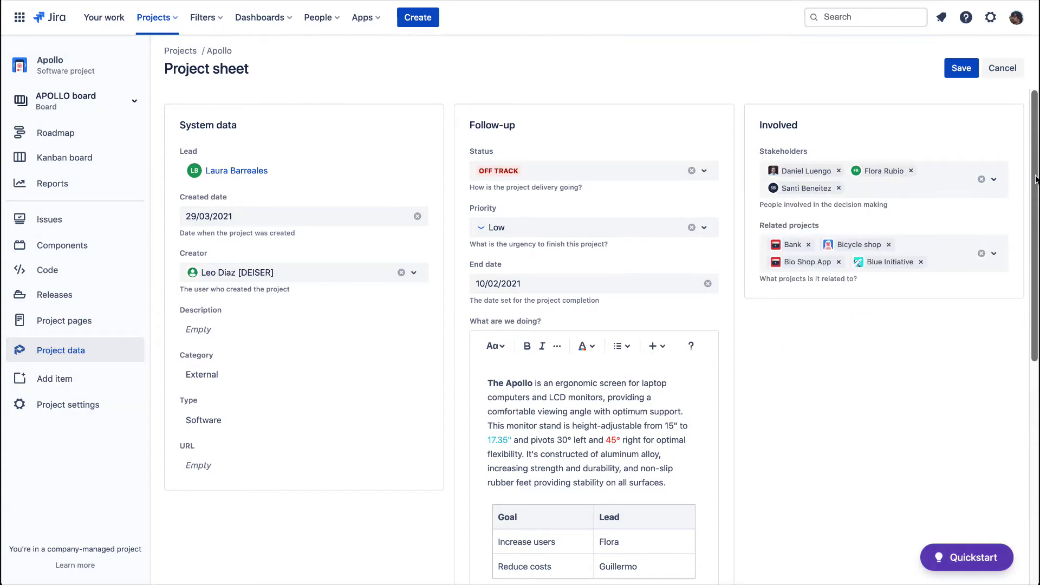
pyautogui.moveTo(1036, 179)
pyautogui.mouseDown()
pyautogui.moveTo(1036, 342)
pyautogui.moveTo(1036, 332)
pyautogui.mouseUp()
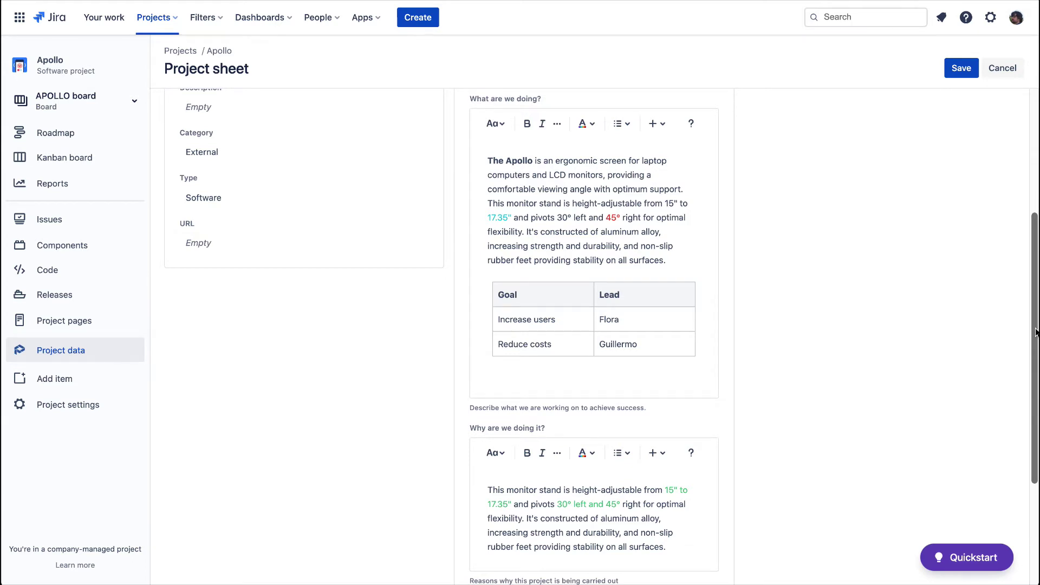
pyautogui.click(658, 123)
pyautogui.click(587, 124)
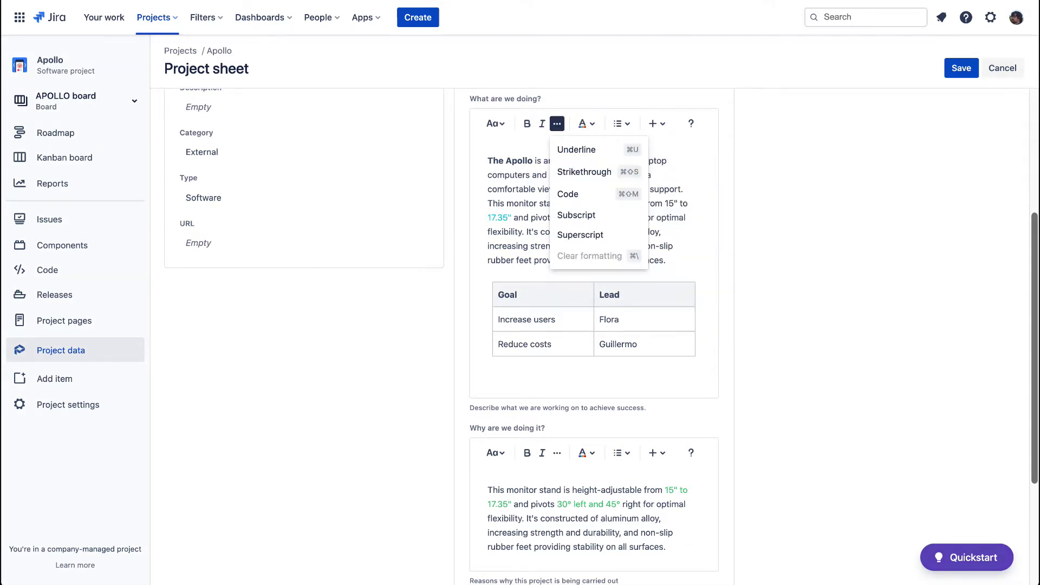
pyautogui.press('Escape')
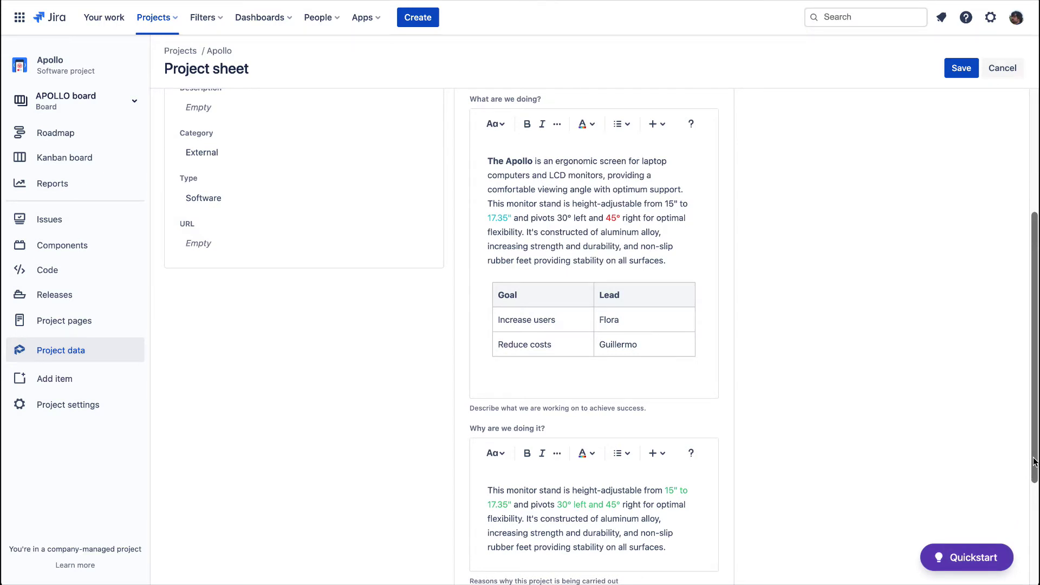
pyautogui.scroll(3, 1033, 462)
pyautogui.scroll(2, 1033, 463)
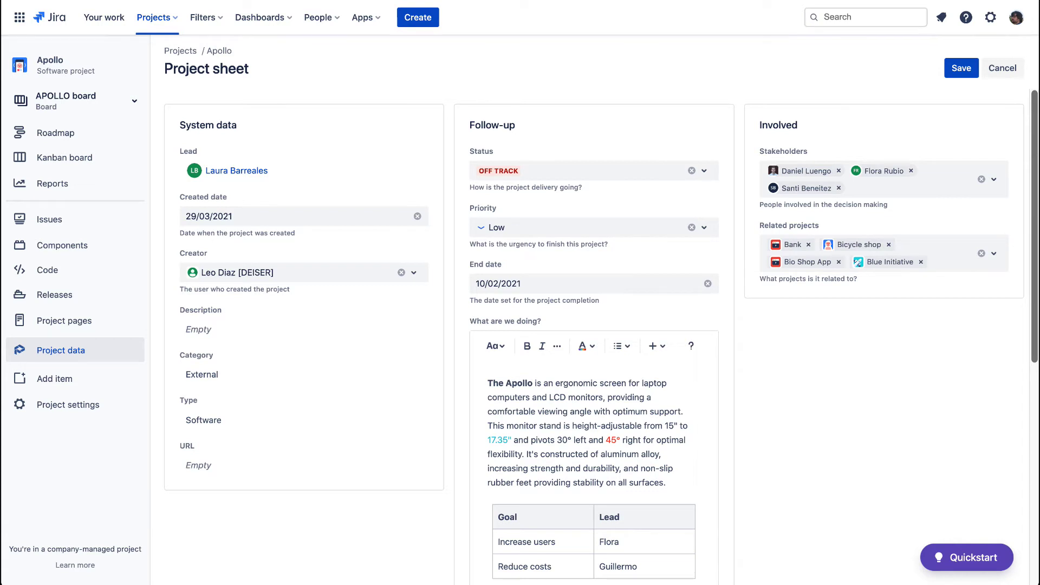
# - Save the Apollo sheet and check the Project management option under Switch layout
pyautogui.click(959, 69)
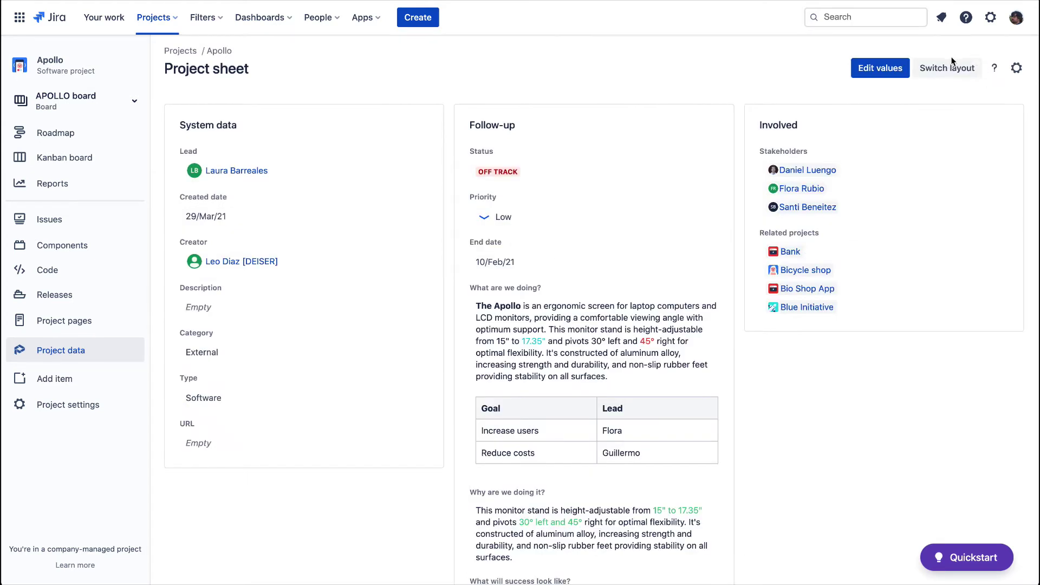
pyautogui.click(967, 78)
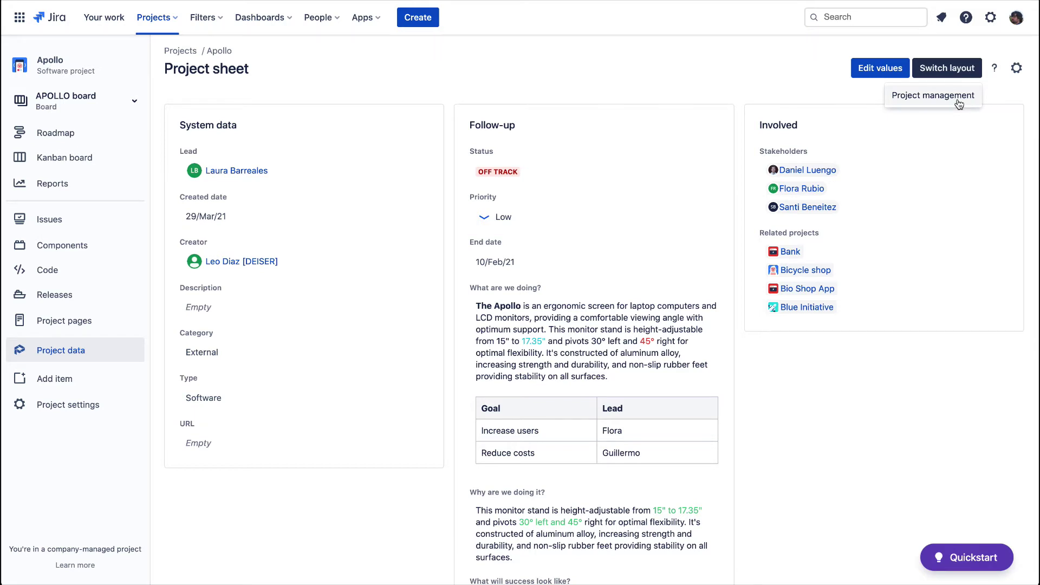
pyautogui.click(968, 70)
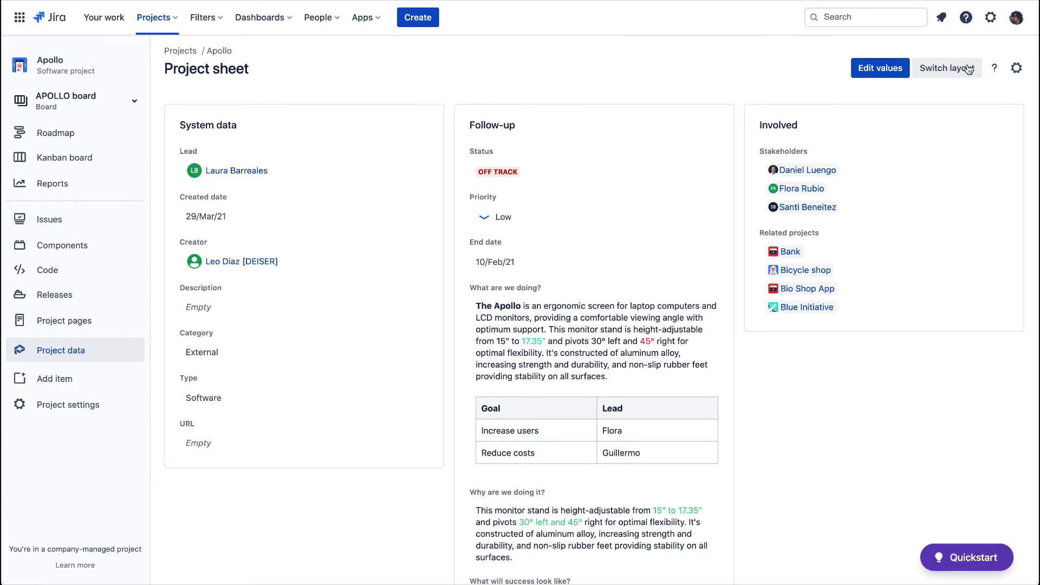
pyautogui.click(1021, 75)
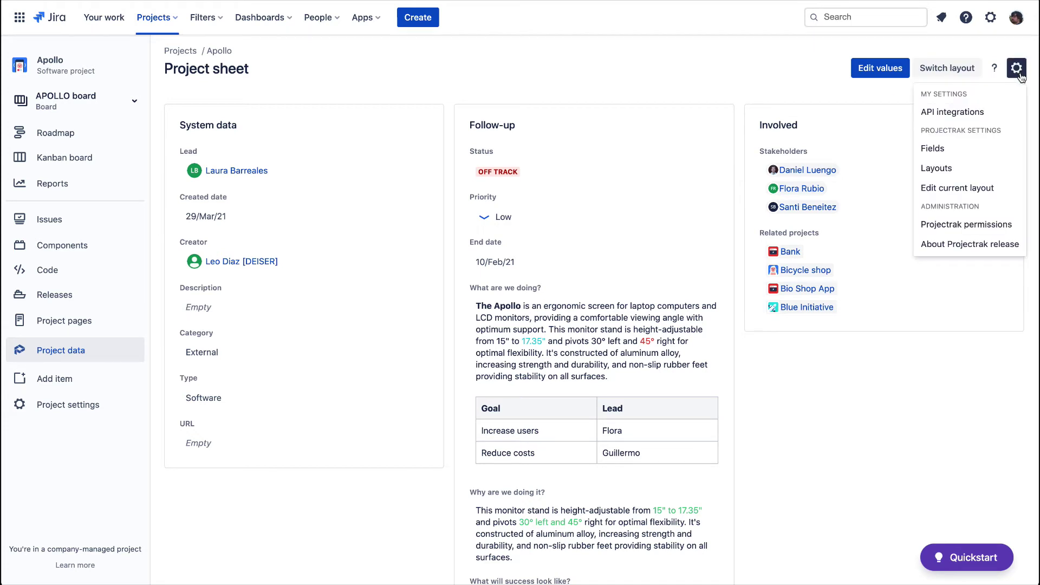
pyautogui.click(1012, 150)
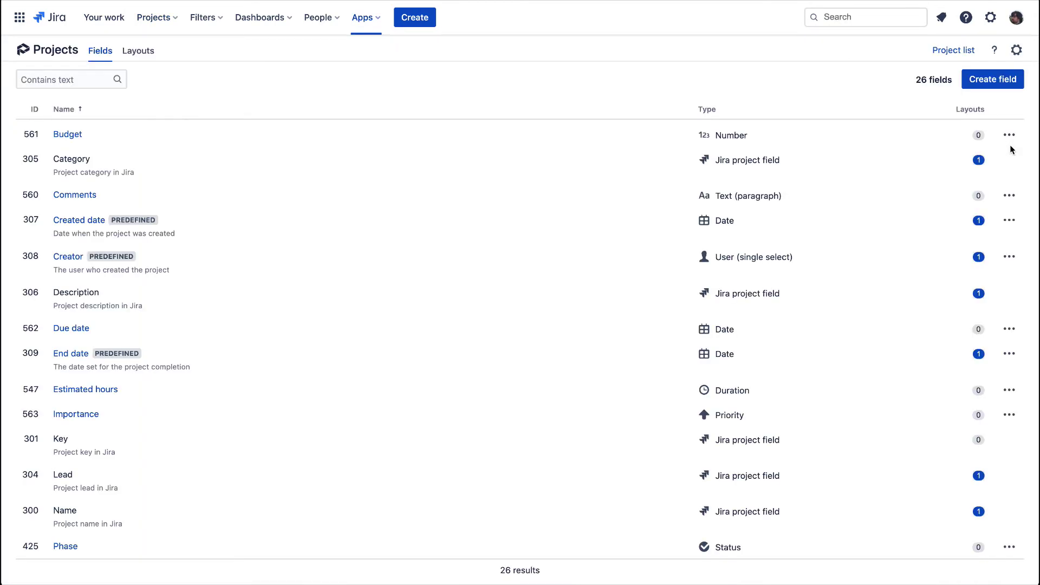
pyautogui.scroll(-3, 1011, 148)
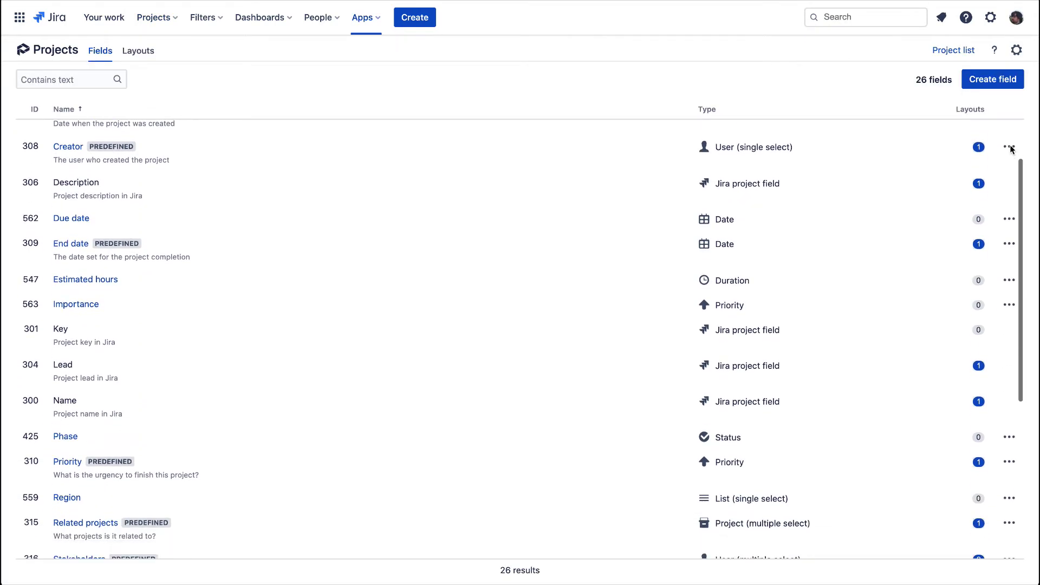
pyautogui.scroll(-3, 1011, 147)
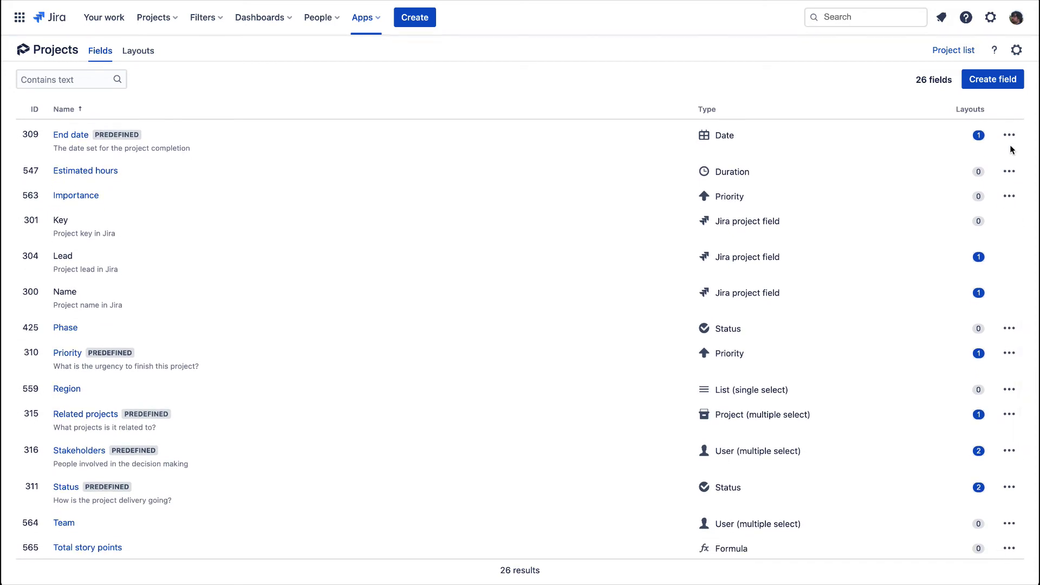
pyautogui.scroll(1, 1011, 149)
pyautogui.scroll(1, 1011, 149)
pyautogui.scroll(1, 1011, 149)
pyautogui.scroll(2, 1012, 149)
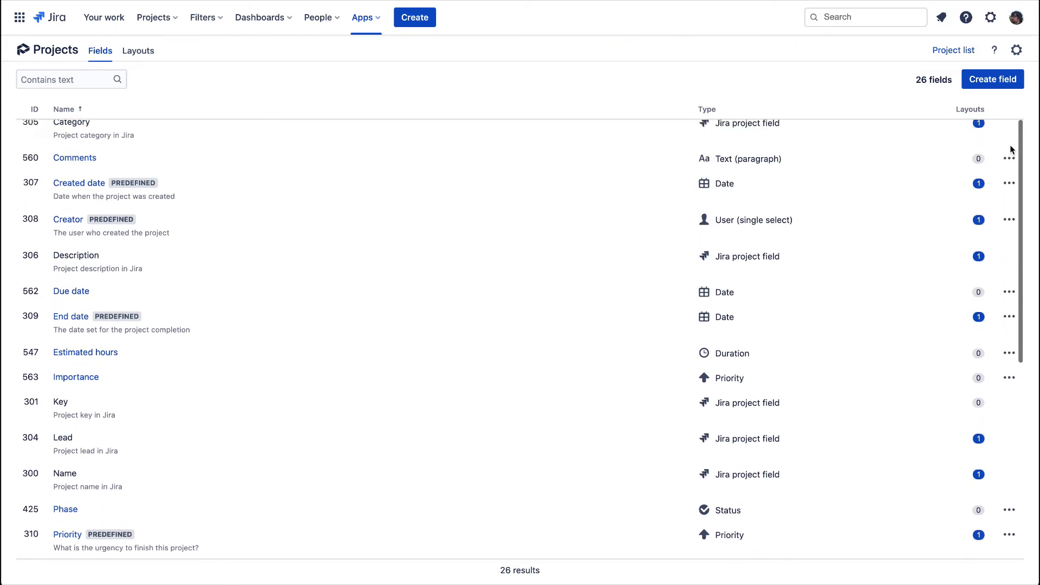
pyautogui.scroll(1, 1011, 149)
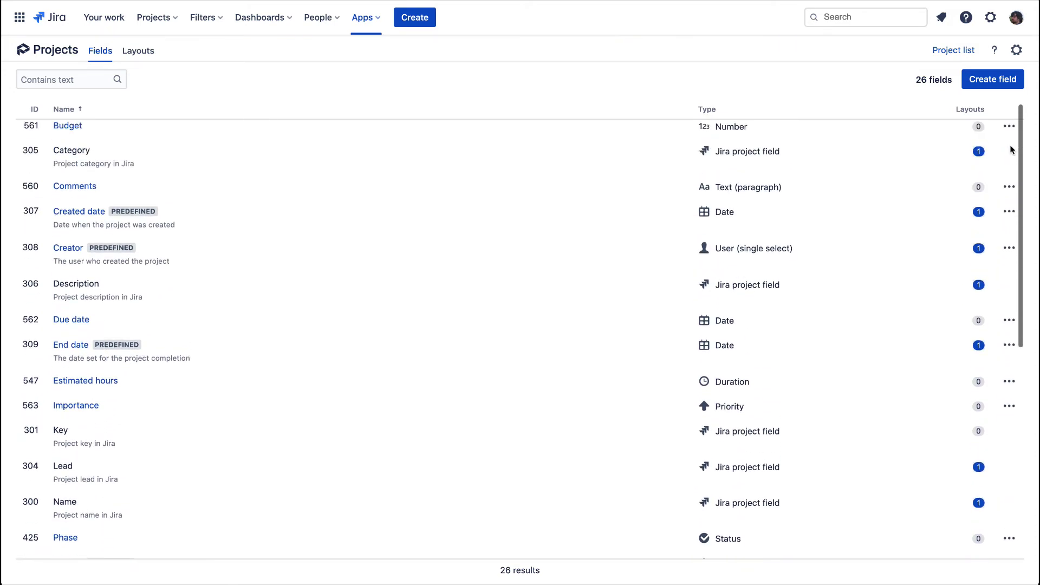
# - Define a Phase status field with options Analysis, Development and QA, colouring QA
pyautogui.click(1003, 85)
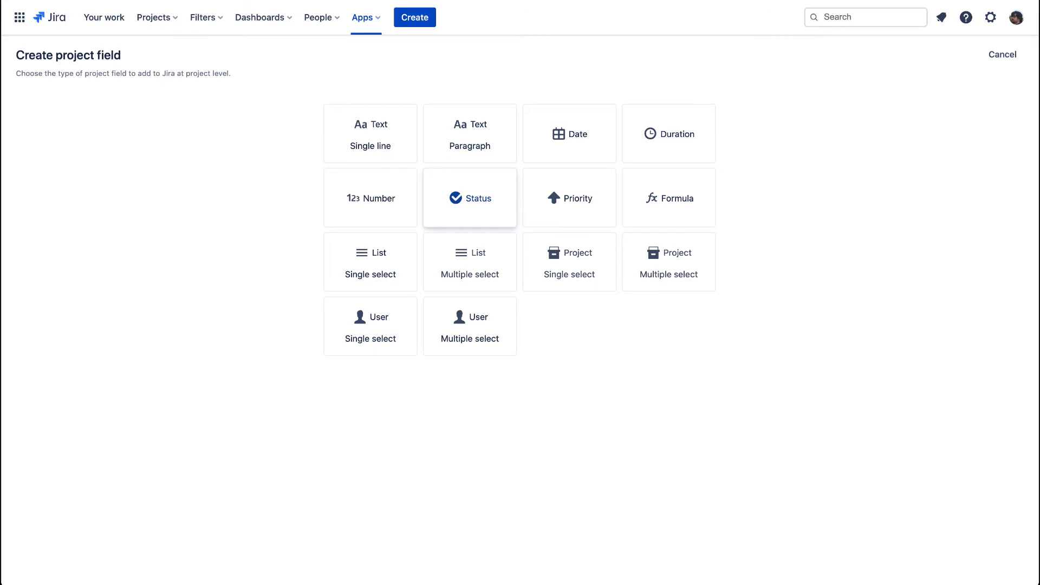
pyautogui.click(470, 198)
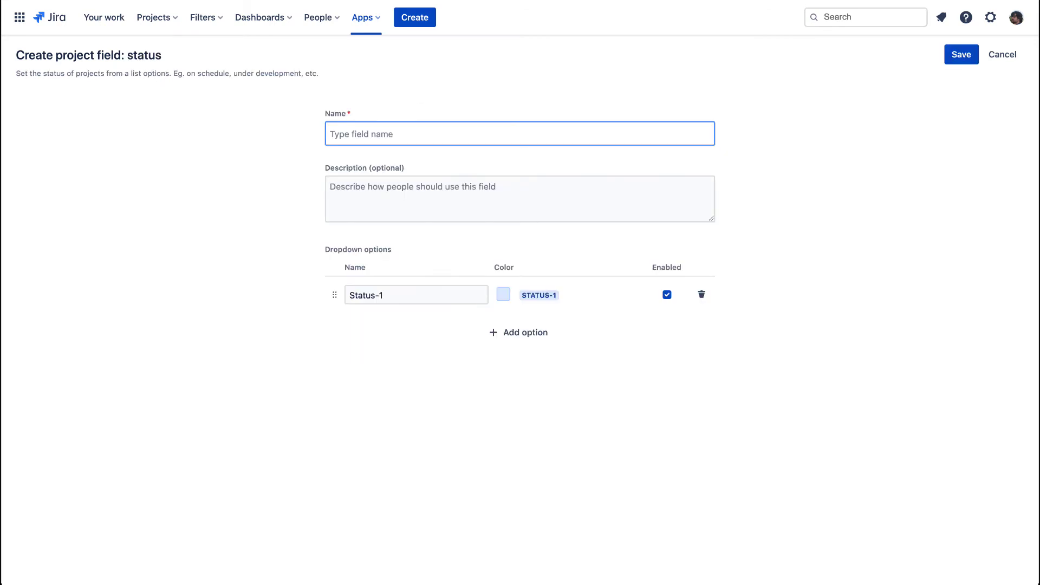
pyautogui.write('Phase')
pyautogui.press('Tab')
pyautogui.write('Phase related to a project')
pyautogui.press('Tab')
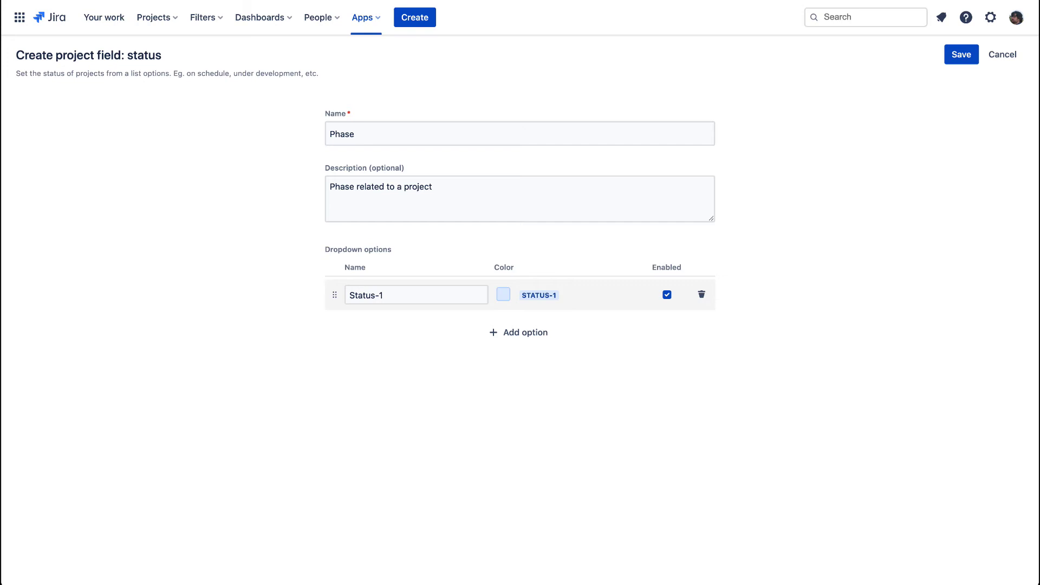
pyautogui.write('Analysis')
pyautogui.write('Development')
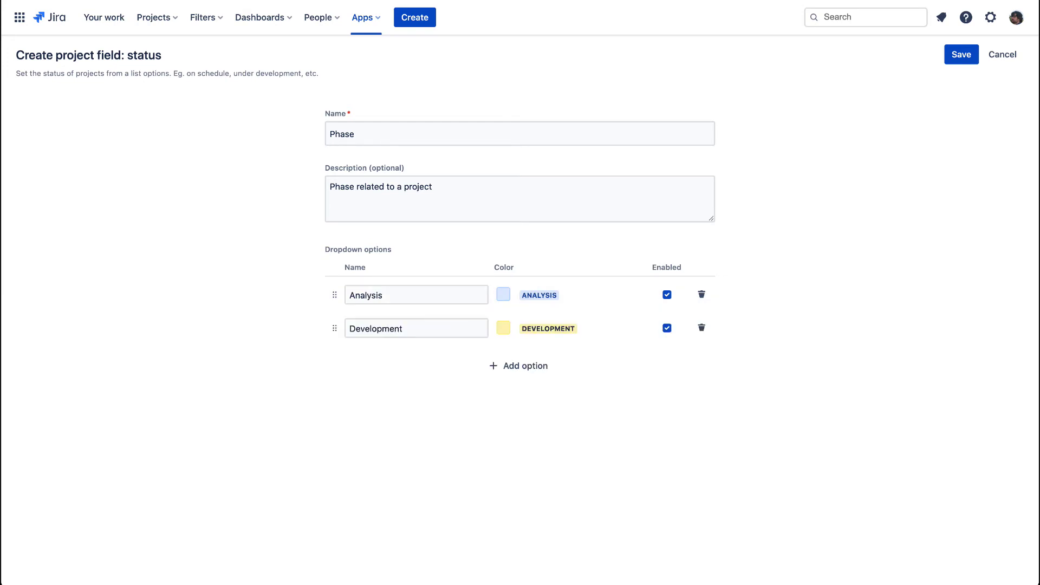
pyautogui.write('QA')
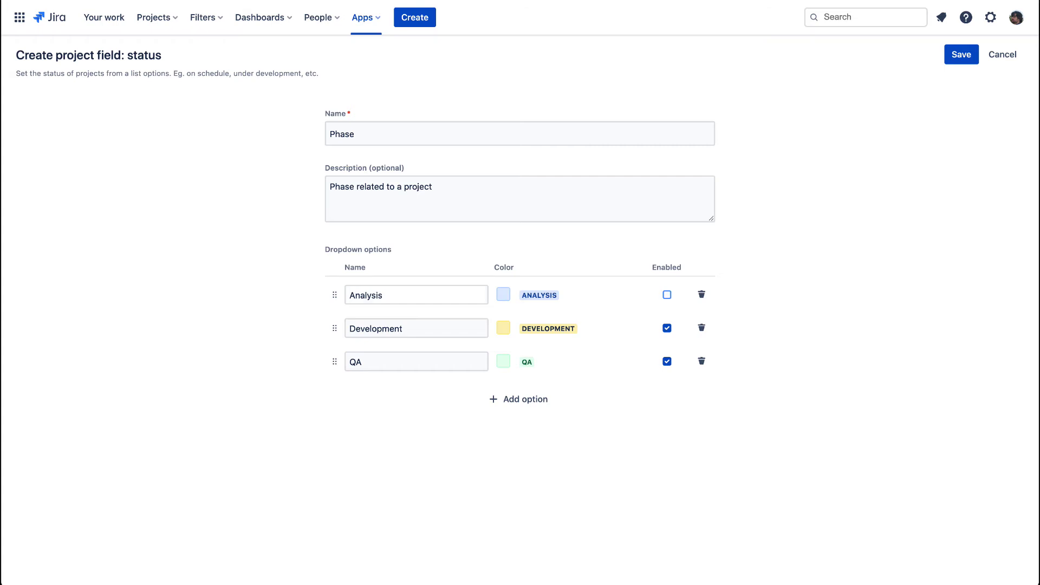
pyautogui.click(503, 362)
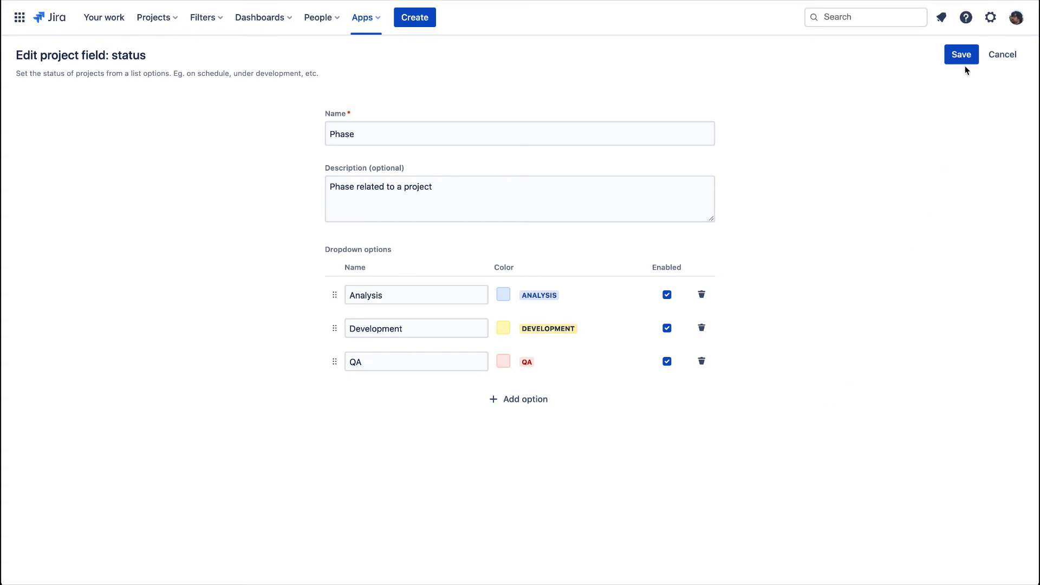
# - Save the Phase field, search fields for 'Phase', then view the two project layouts
pyautogui.click(1002, 54)
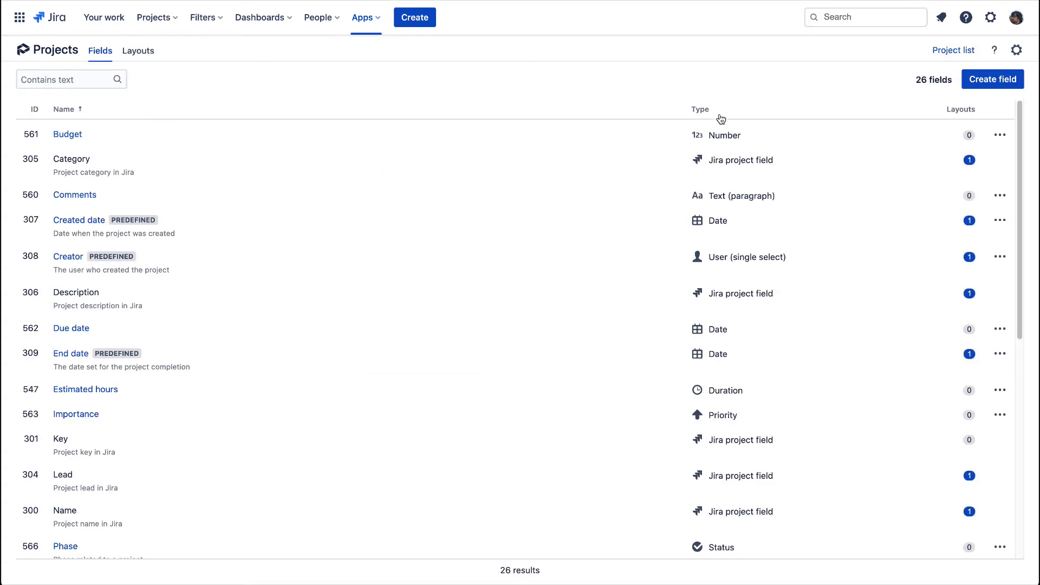
pyautogui.click(69, 77)
pyautogui.write('Phase')
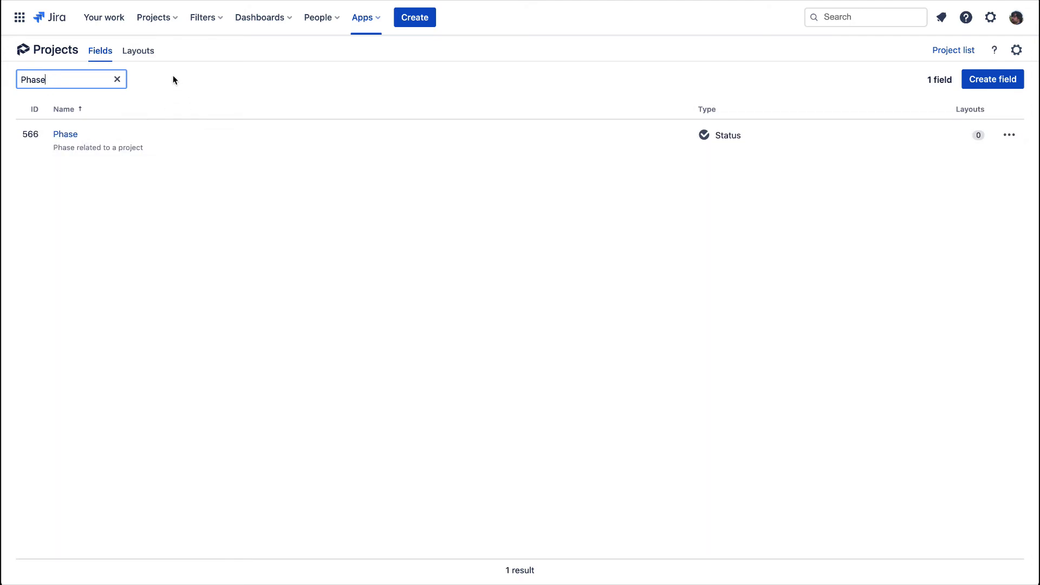
pyautogui.click(129, 53)
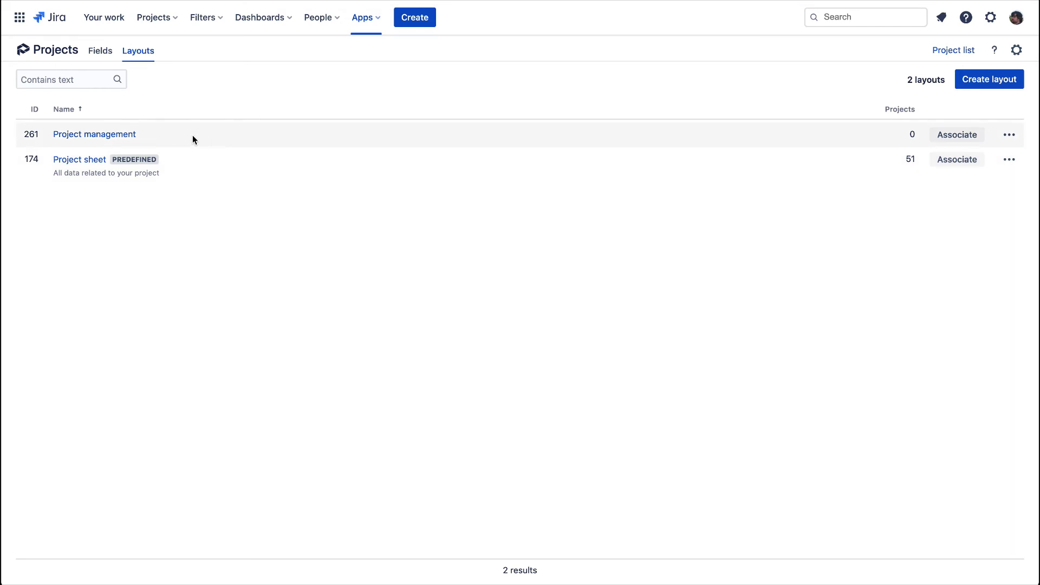
# - Save a Project tracking layout: Name, Category, plus a Follow up container with Phase and Status
pyautogui.click(1014, 80)
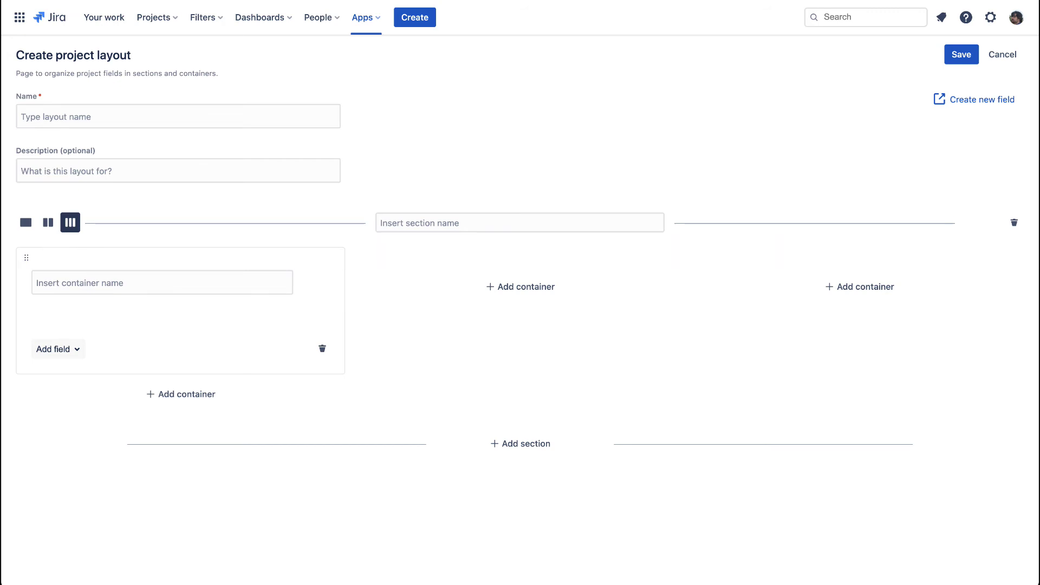
pyautogui.write('Project tracking')
pyautogui.write('Track projects')
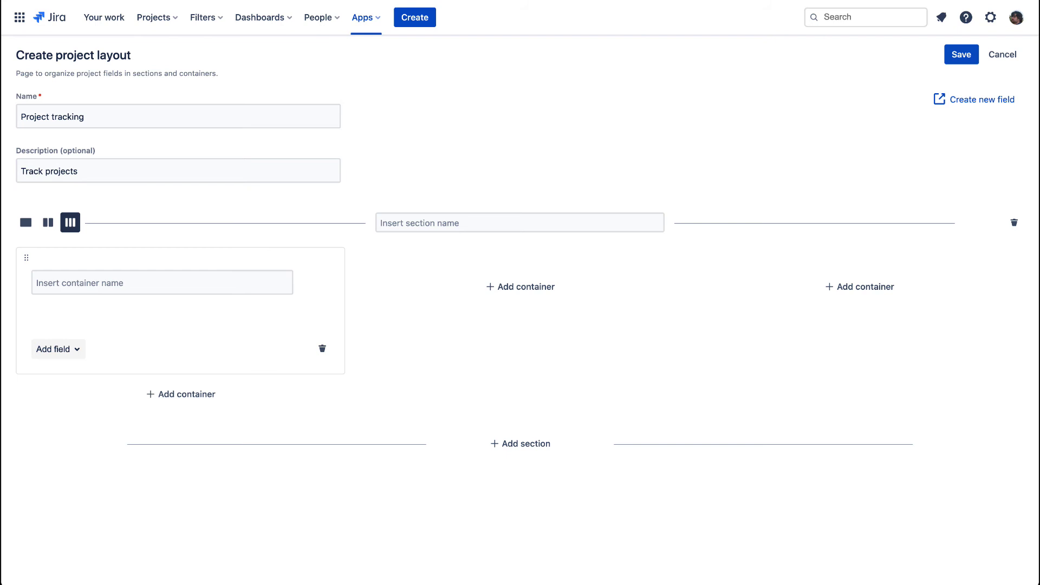
pyautogui.click(520, 286)
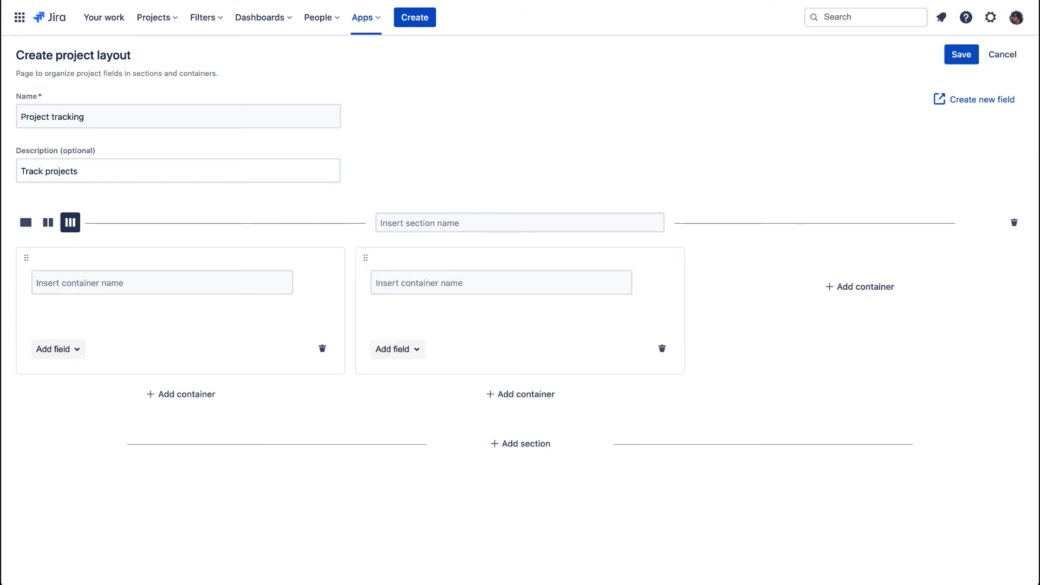
pyautogui.write('Section 1')
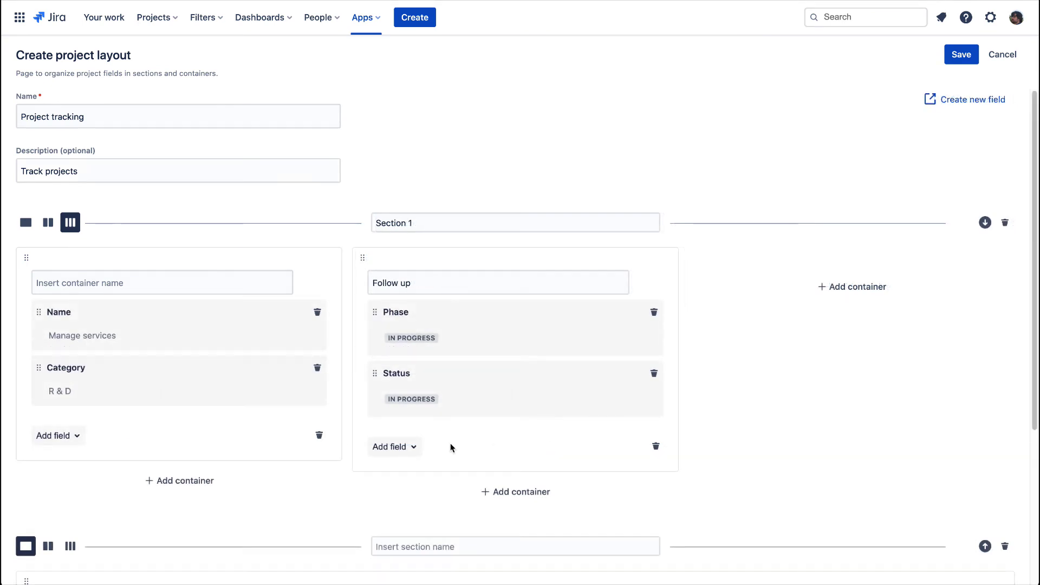
pyautogui.click(963, 54)
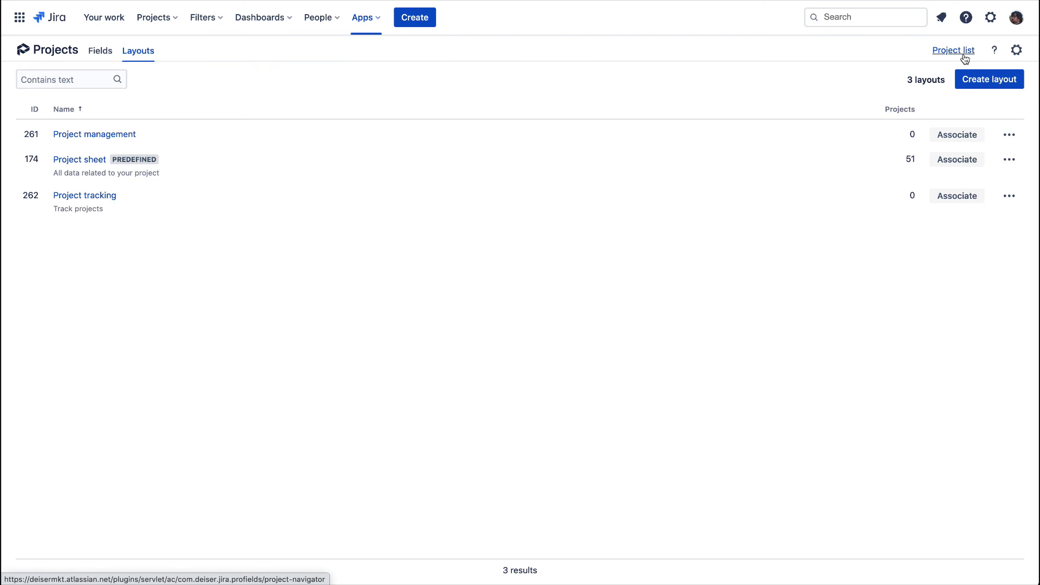
# - Go to API integrations from the gear settings menu
pyautogui.click(1020, 55)
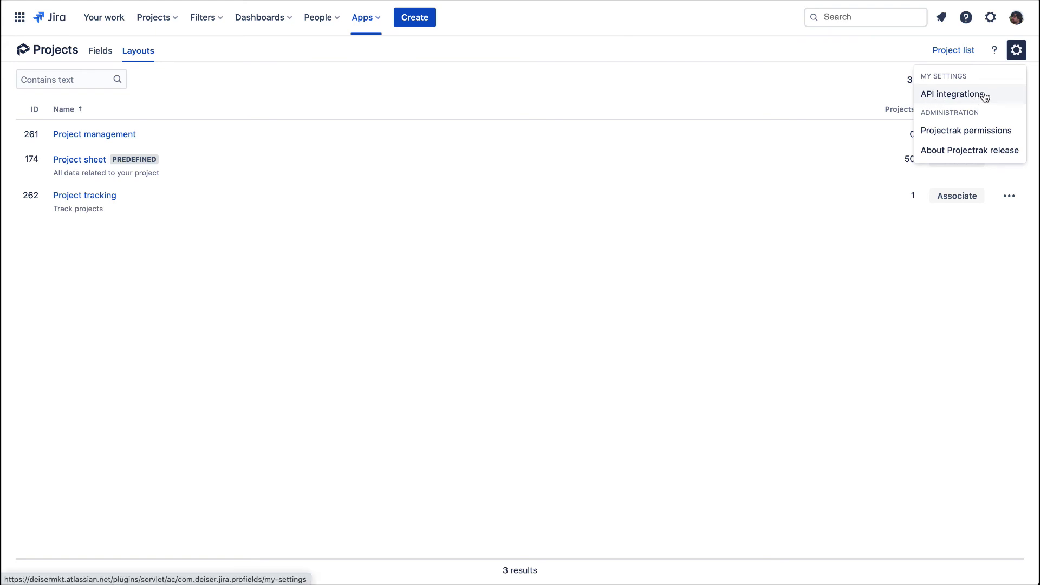
pyautogui.click(953, 95)
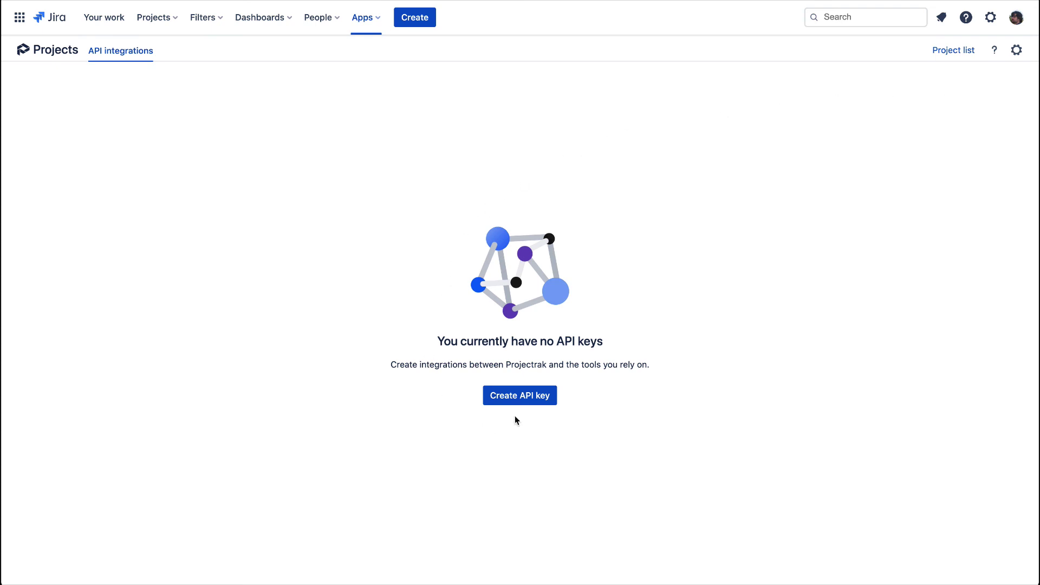
# - Save a new API key named BI and close its credentials dialog
pyautogui.click(532, 403)
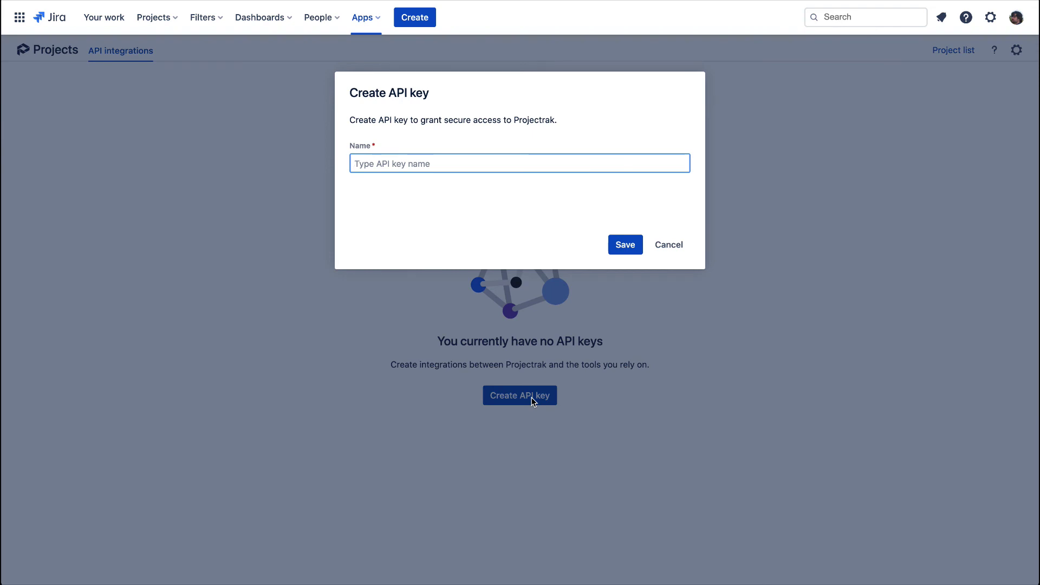
pyautogui.write('BI')
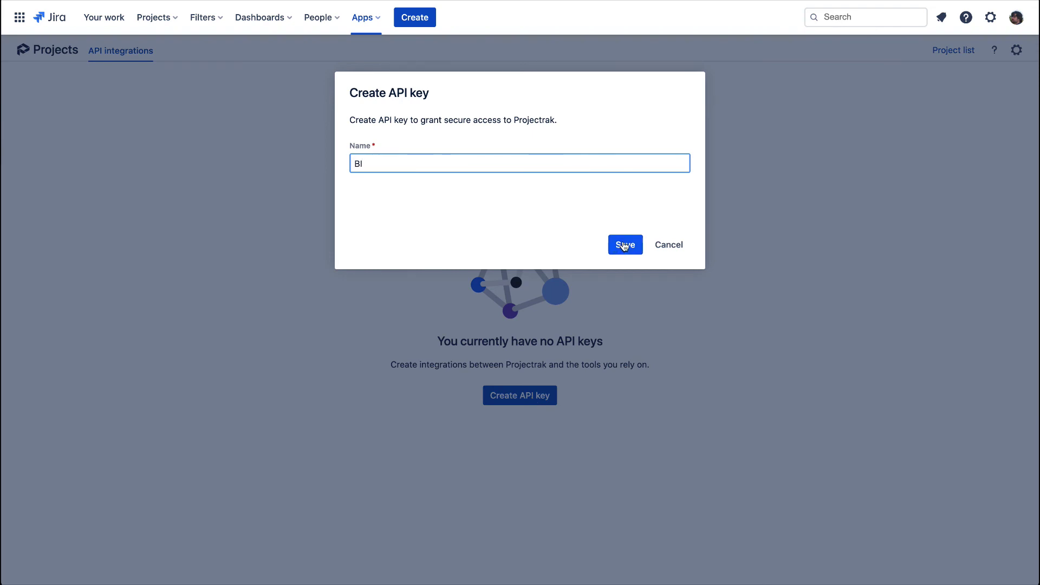
pyautogui.click(625, 246)
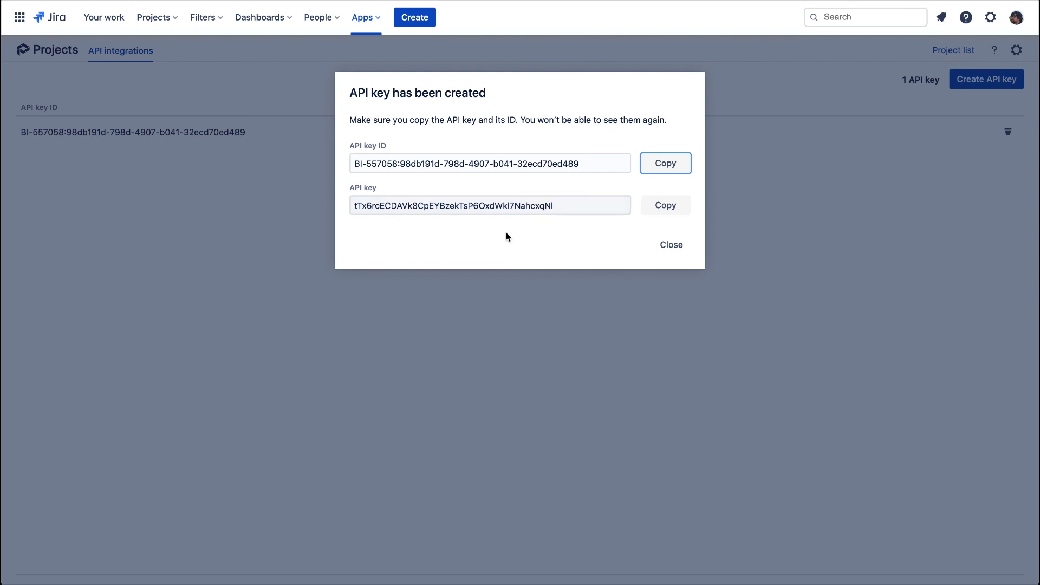
pyautogui.click(673, 246)
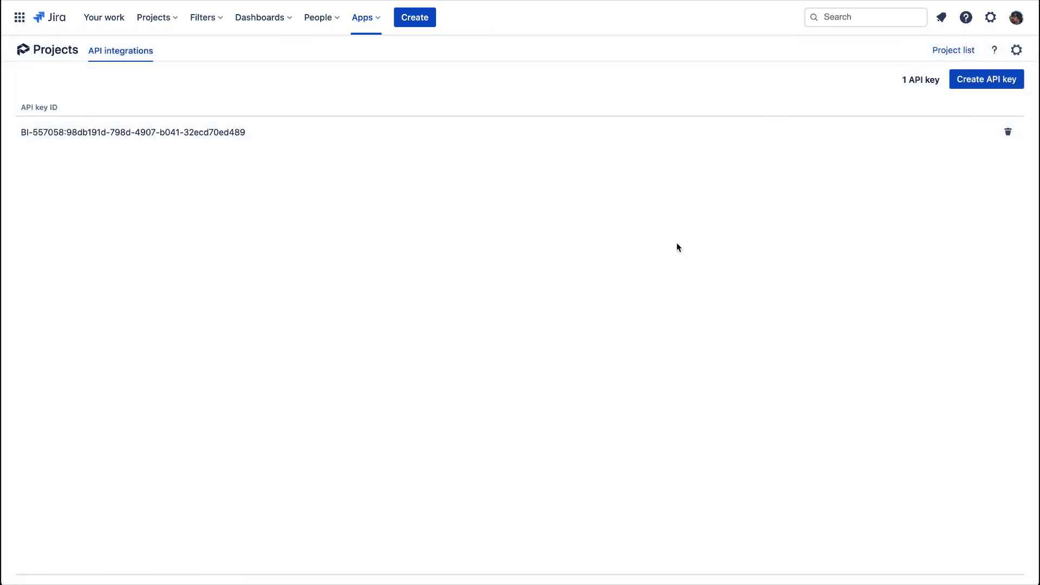